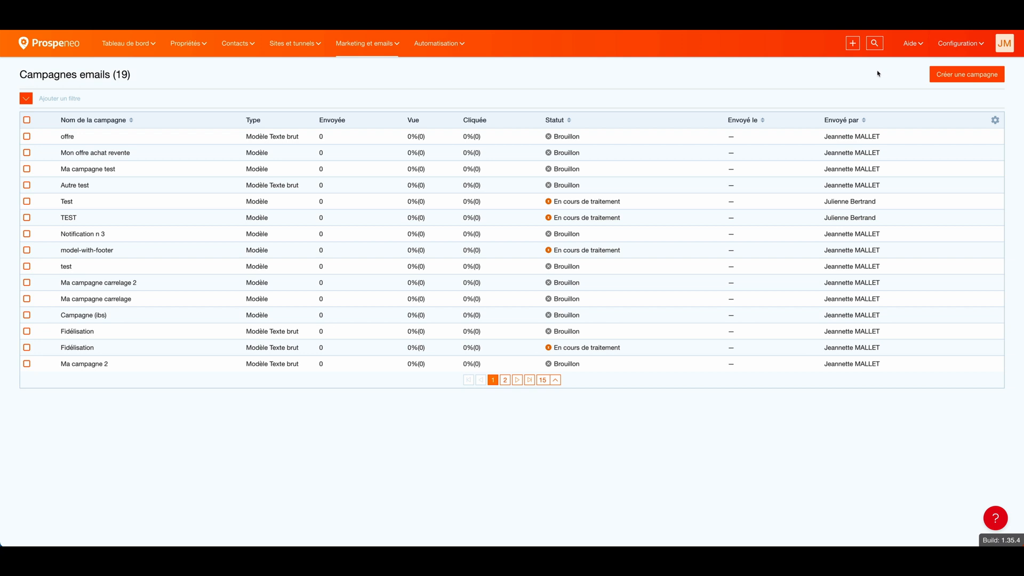
# Start a new email campaign from the "Offre 1 bien en exclu avec avis agent" template
pyautogui.click(372, 45)
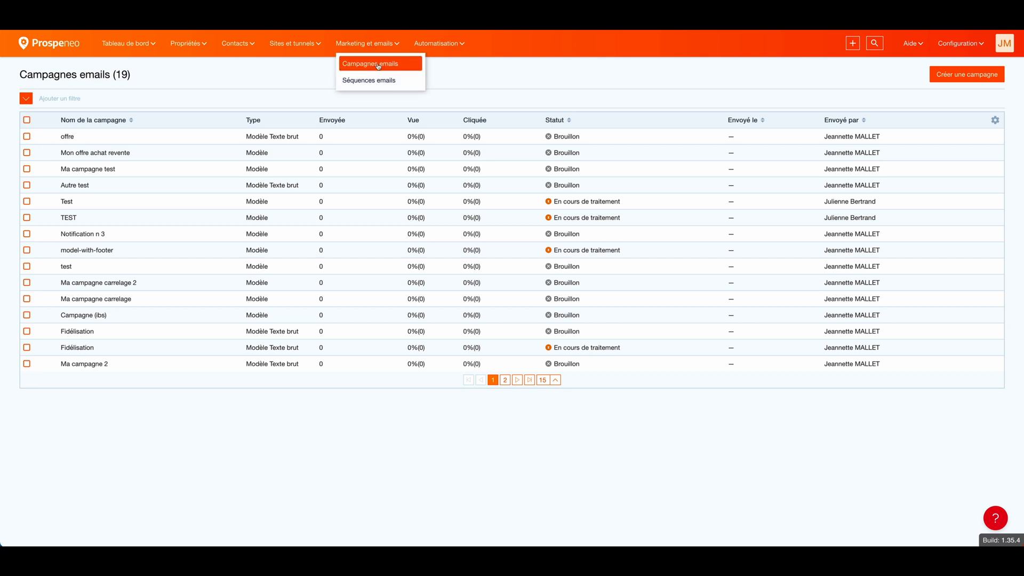
pyautogui.click(378, 64)
pyautogui.click(966, 74)
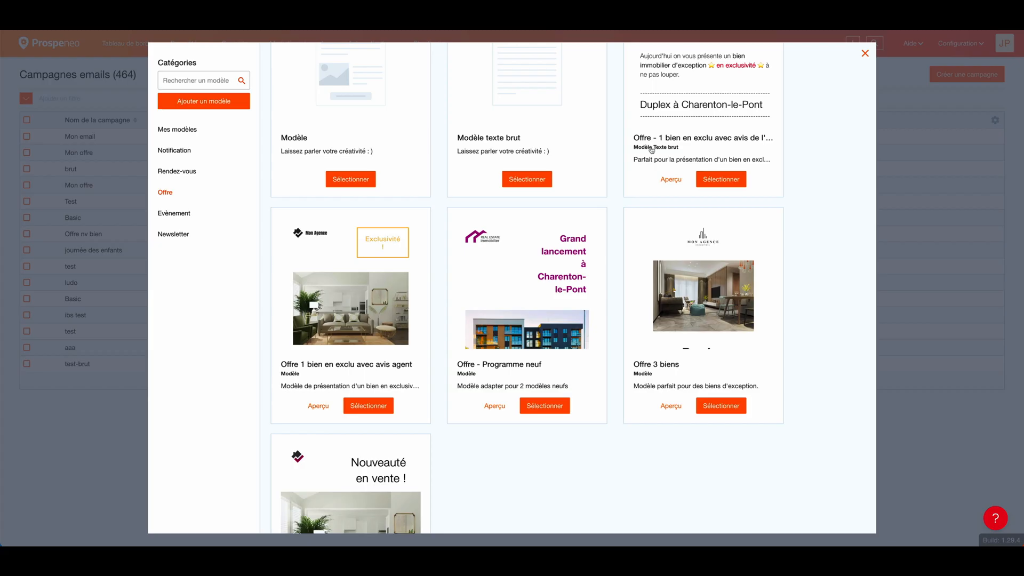
pyautogui.scroll(1, 652, 152)
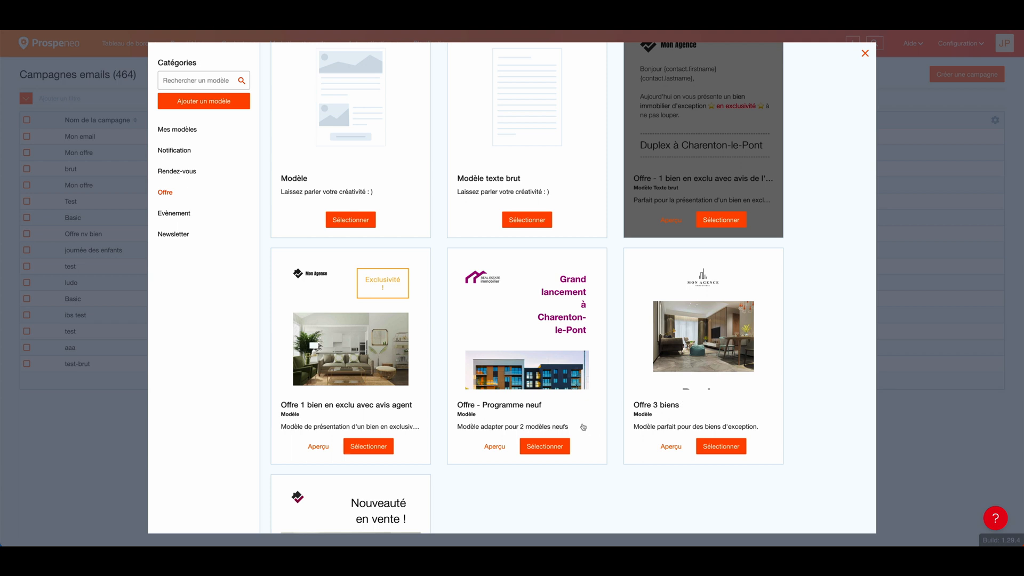
pyautogui.click(379, 447)
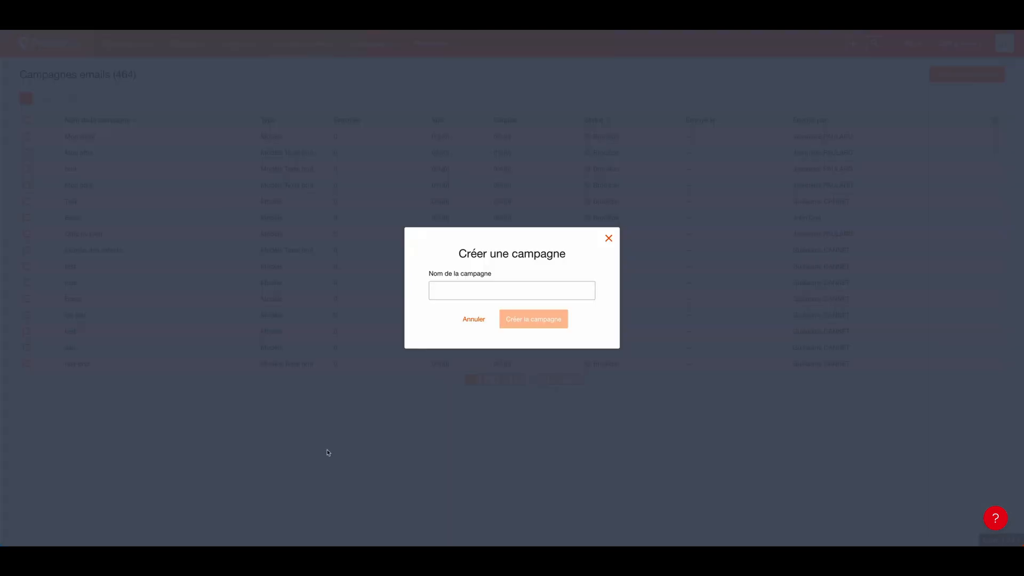
# Create the campaign under the name "Mon offre" and open its design for editing
pyautogui.click(470, 287)
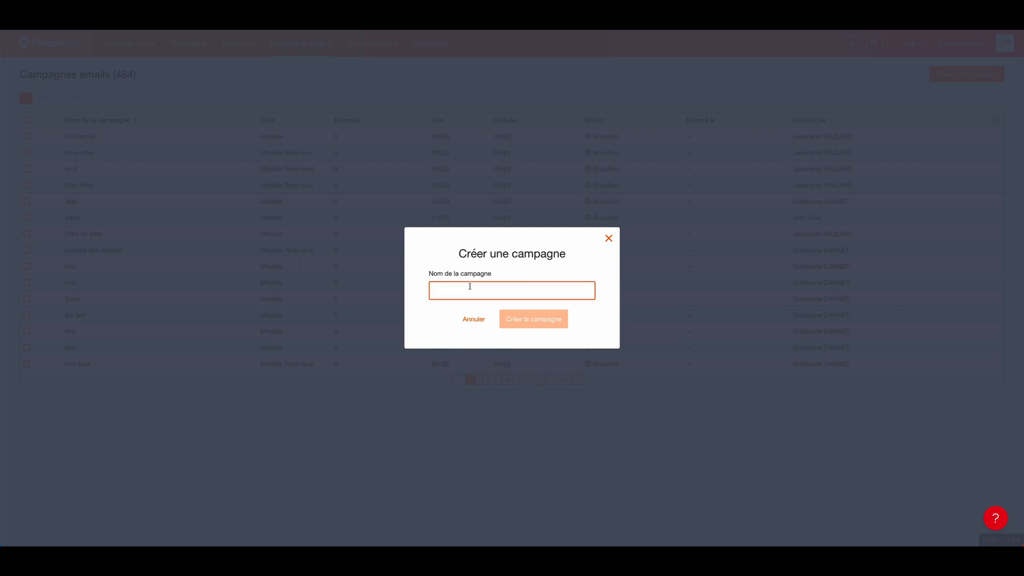
pyautogui.write('Mon')
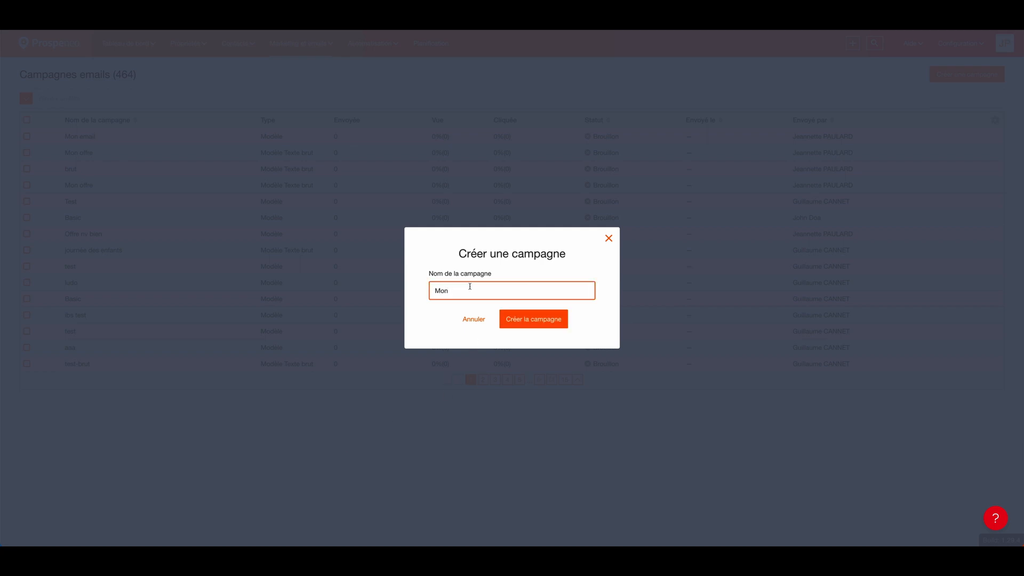
pyautogui.write(' offre')
pyautogui.click(528, 320)
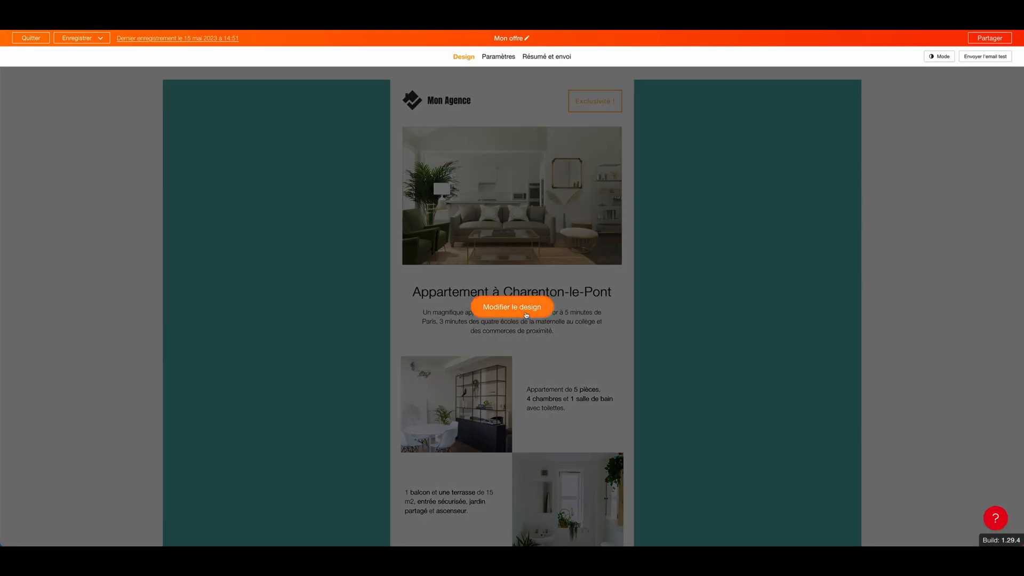
pyautogui.click(526, 314)
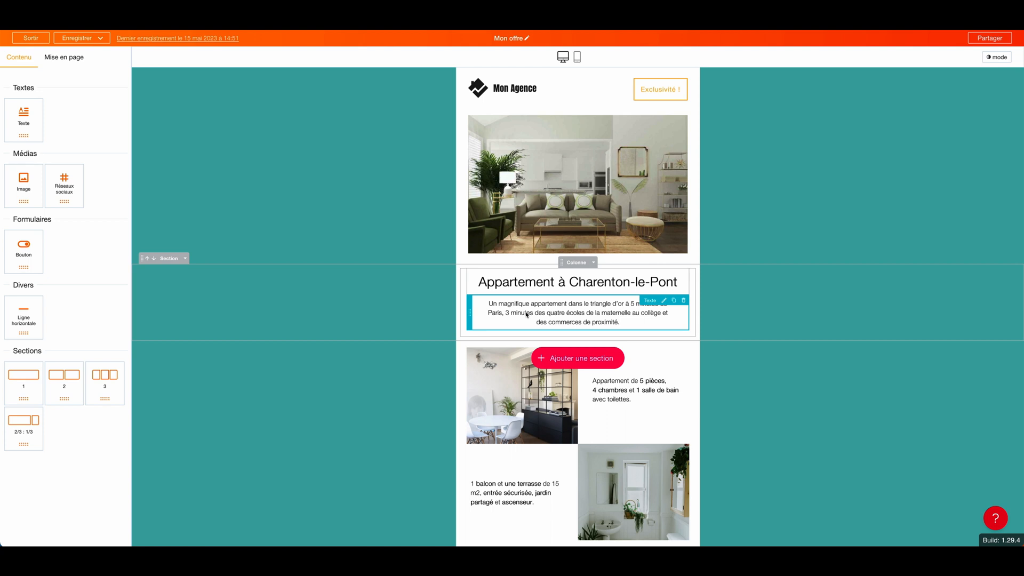
# Set the page background to a muted red (RGB 173, 104, 95) and enable a 10 px page border
pyautogui.click(59, 60)
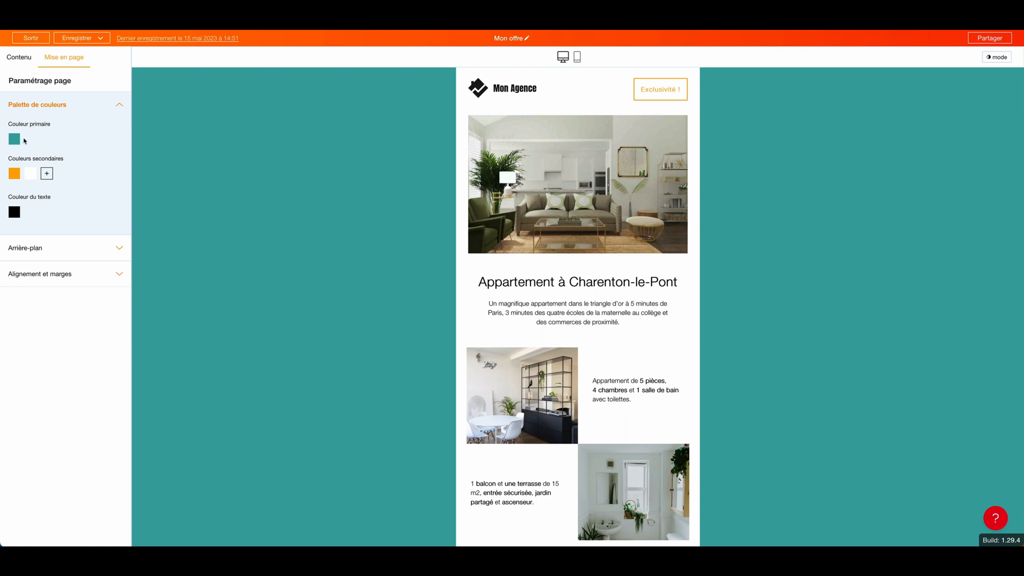
pyautogui.click(68, 249)
pyautogui.click(104, 272)
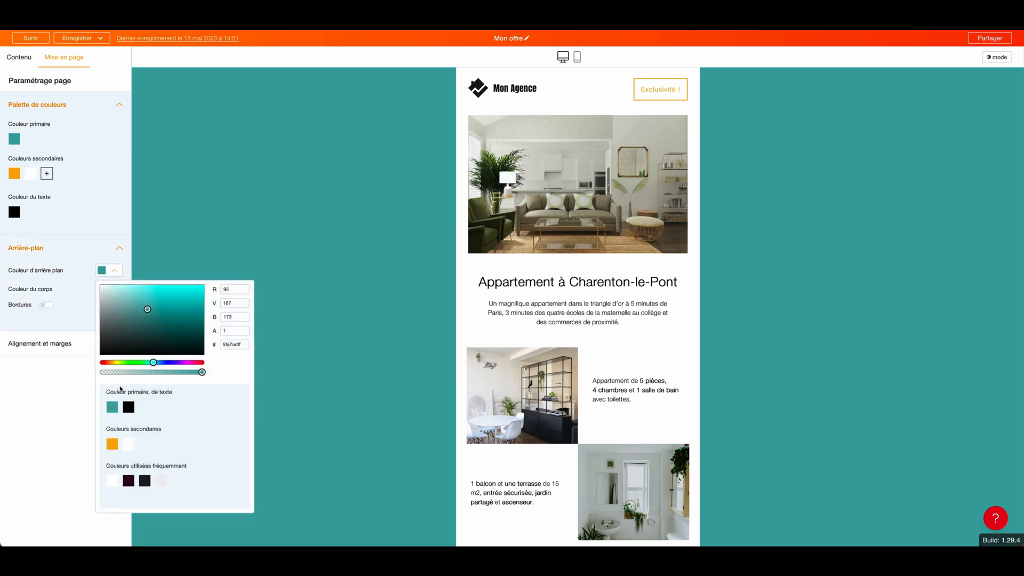
pyautogui.click(106, 364)
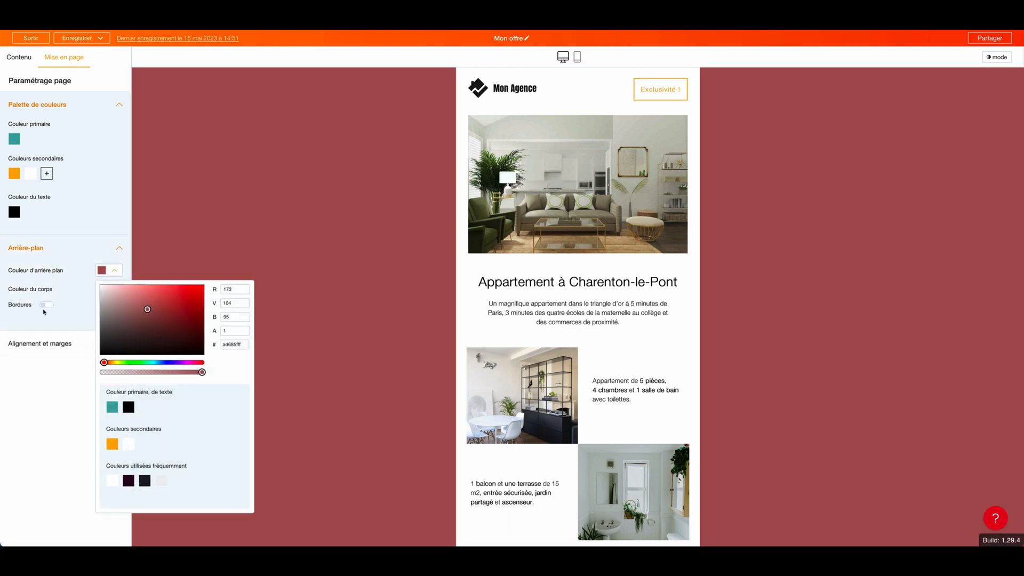
pyautogui.click(34, 289)
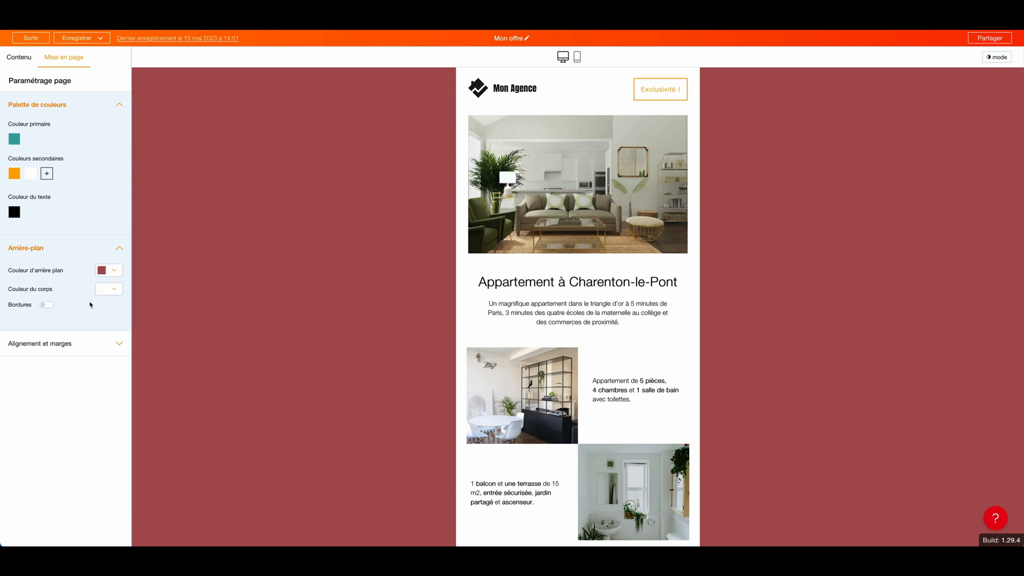
pyautogui.click(47, 306)
pyautogui.moveTo(11, 347); pyautogui.dragTo(26, 347)
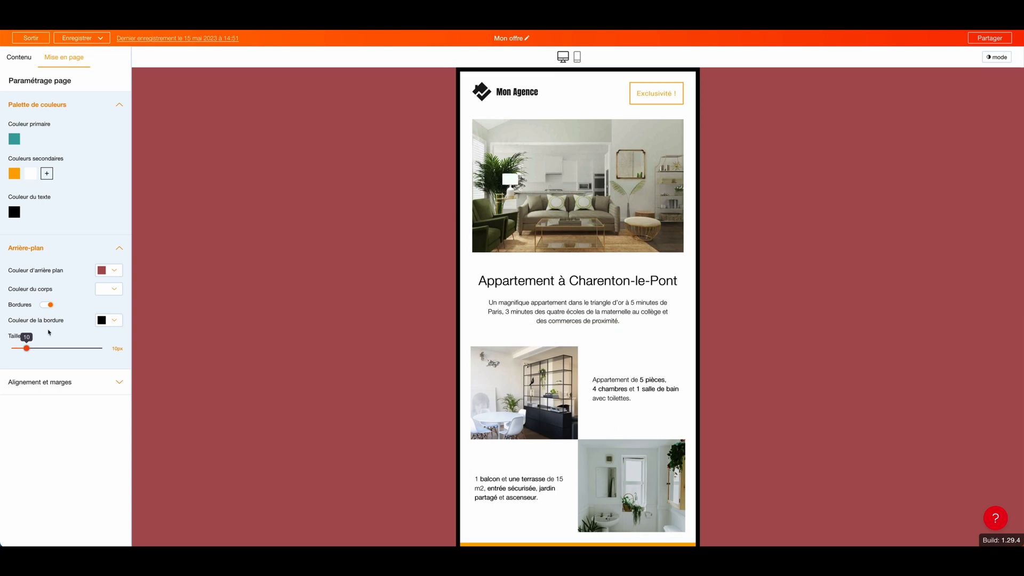
# Try left alignment for the email body and restore the centred alignment
pyautogui.click(113, 388)
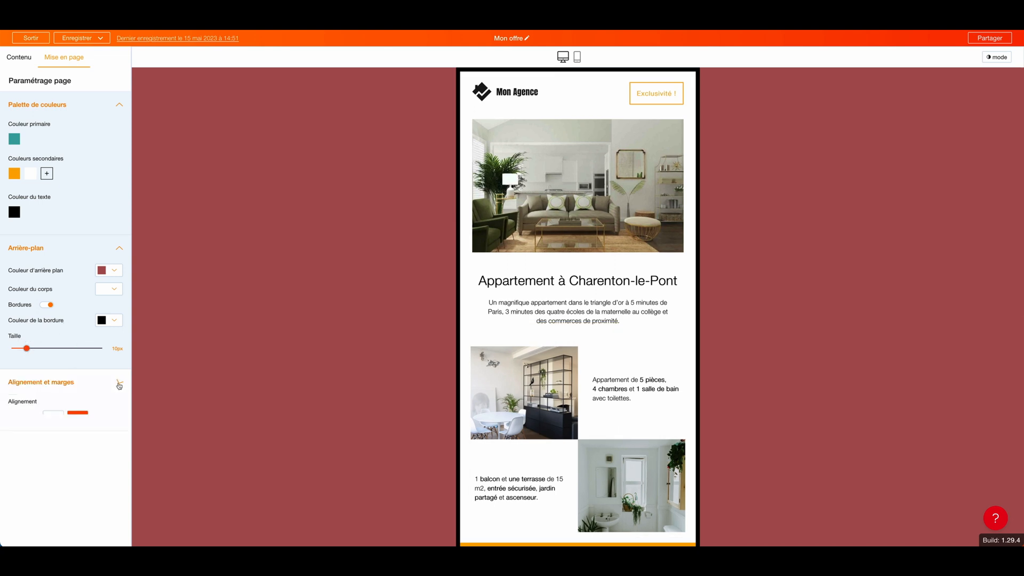
pyautogui.scroll(-2, 96, 384)
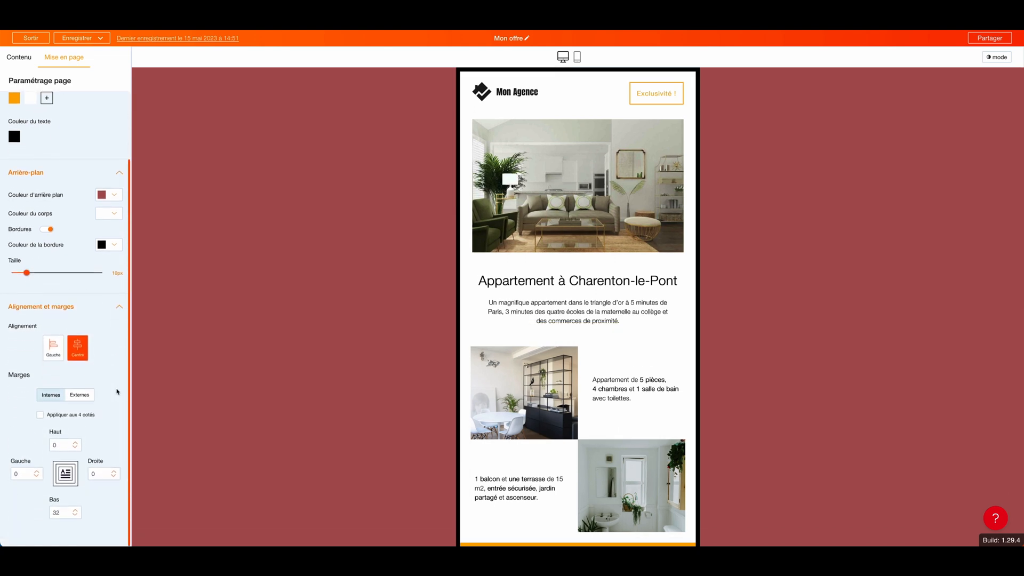
pyautogui.click(54, 352)
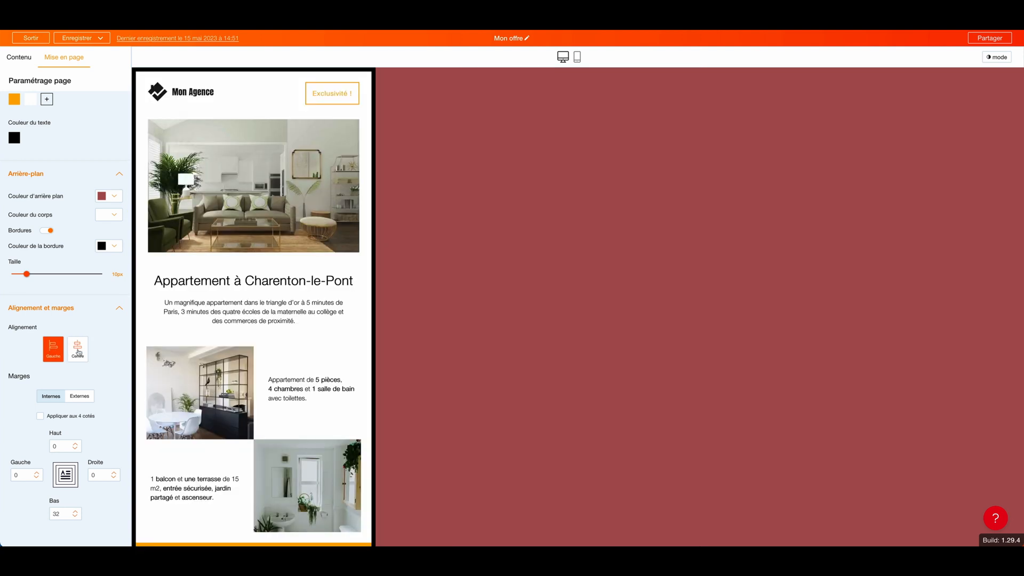
pyautogui.click(78, 351)
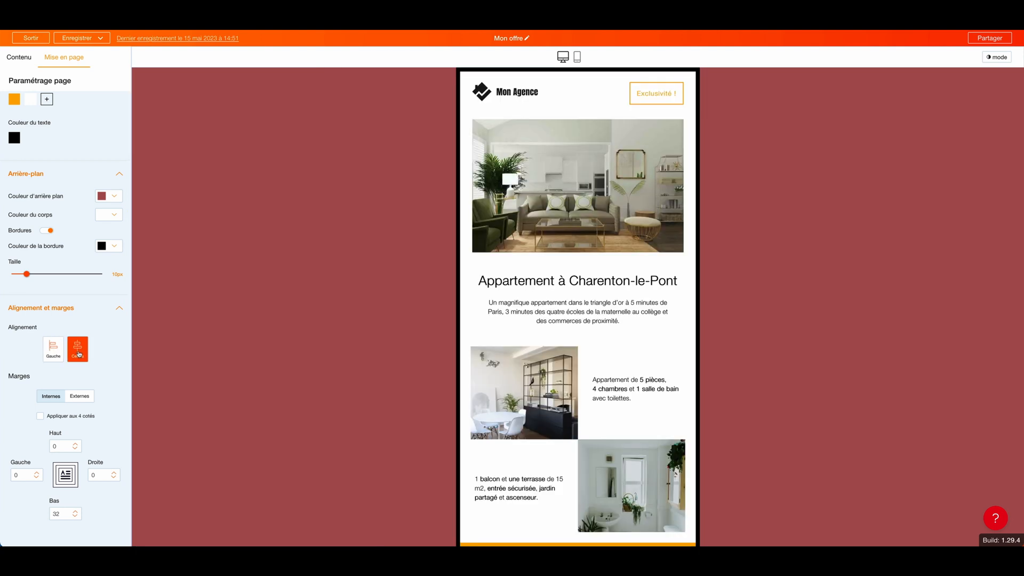
pyautogui.scroll(3, 77, 331)
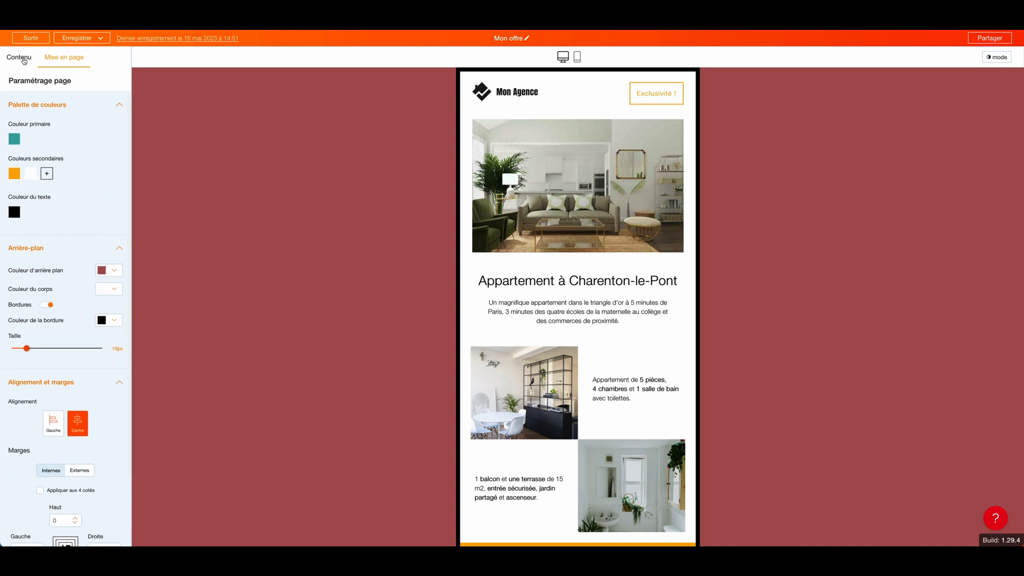
# Open the paragraph below the apartment title to view its text editing options, and exit without changes
pyautogui.click(23, 60)
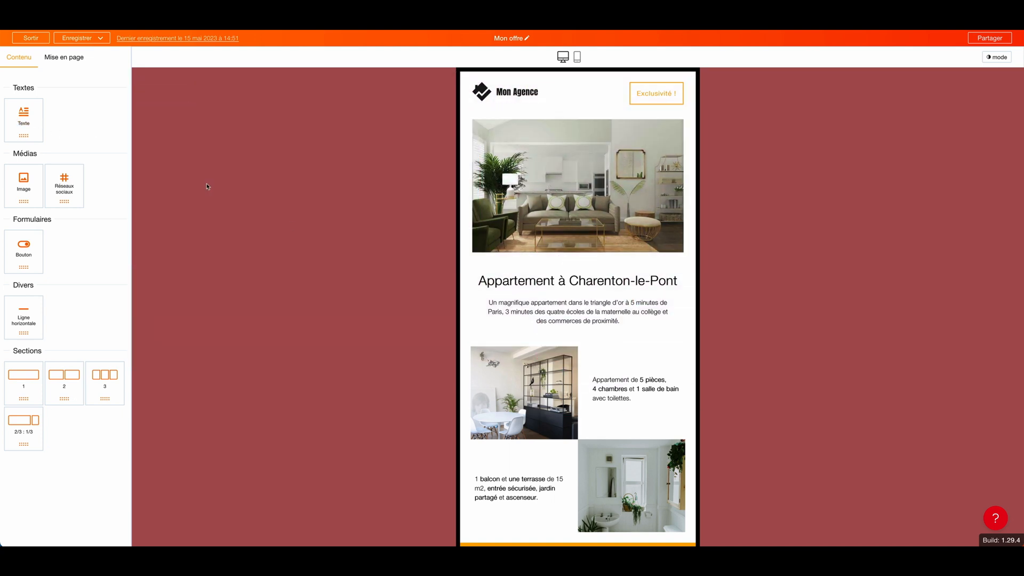
pyautogui.click(535, 309)
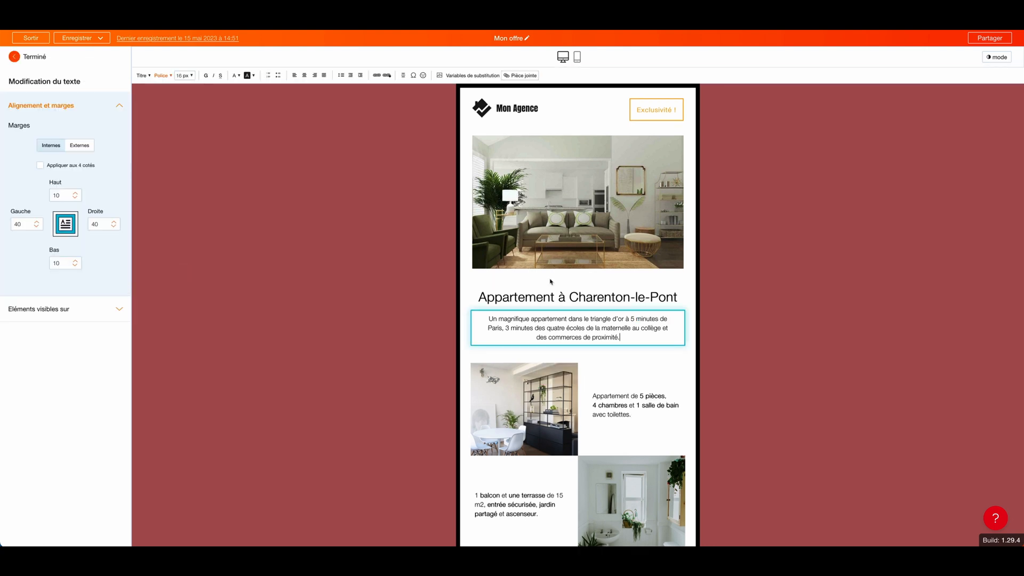
pyautogui.click(16, 58)
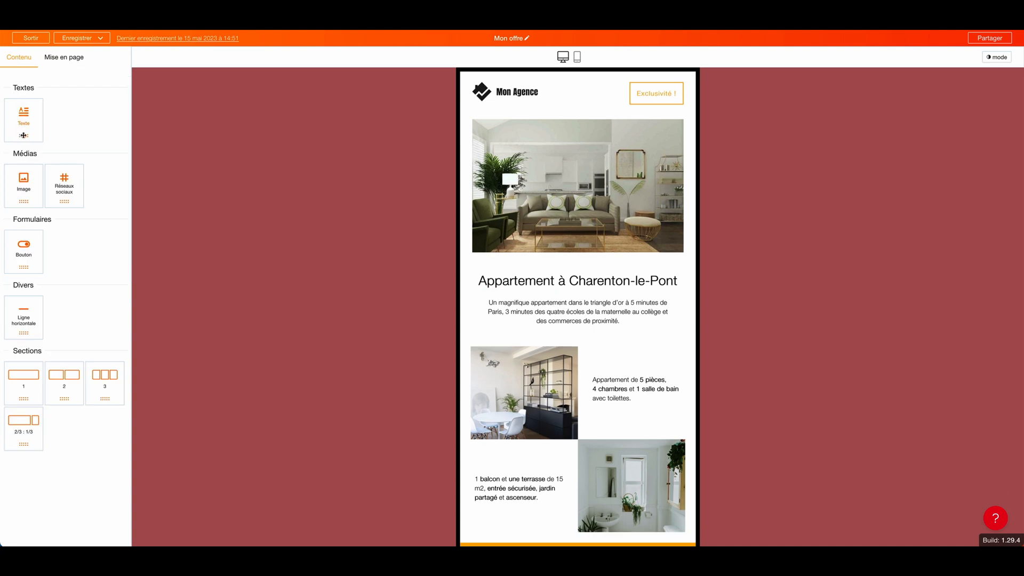
# Add a text block above the main living-room photo and look at its editing options
pyautogui.moveTo(24, 137); pyautogui.dragTo(532, 127)
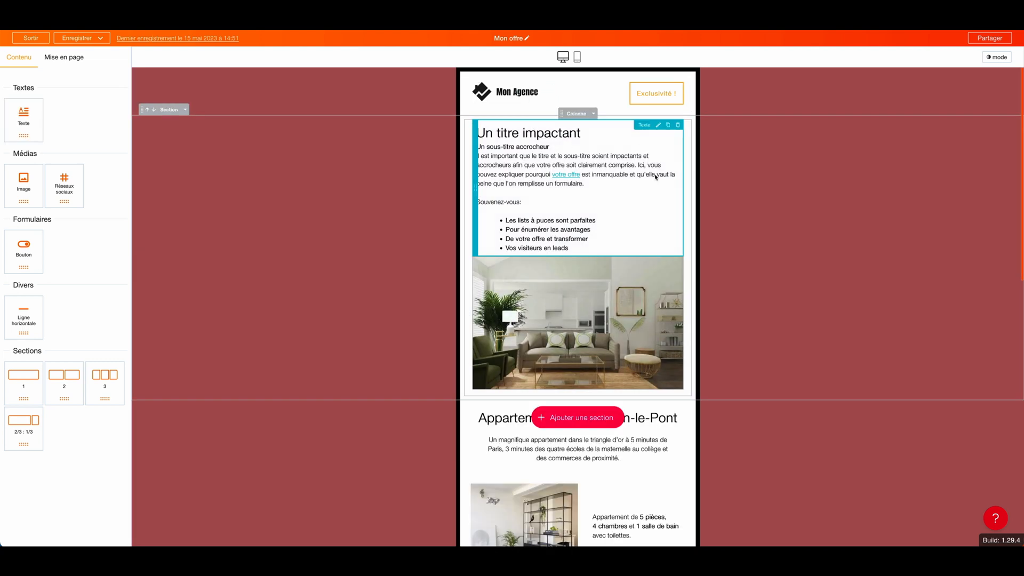
pyautogui.click(659, 126)
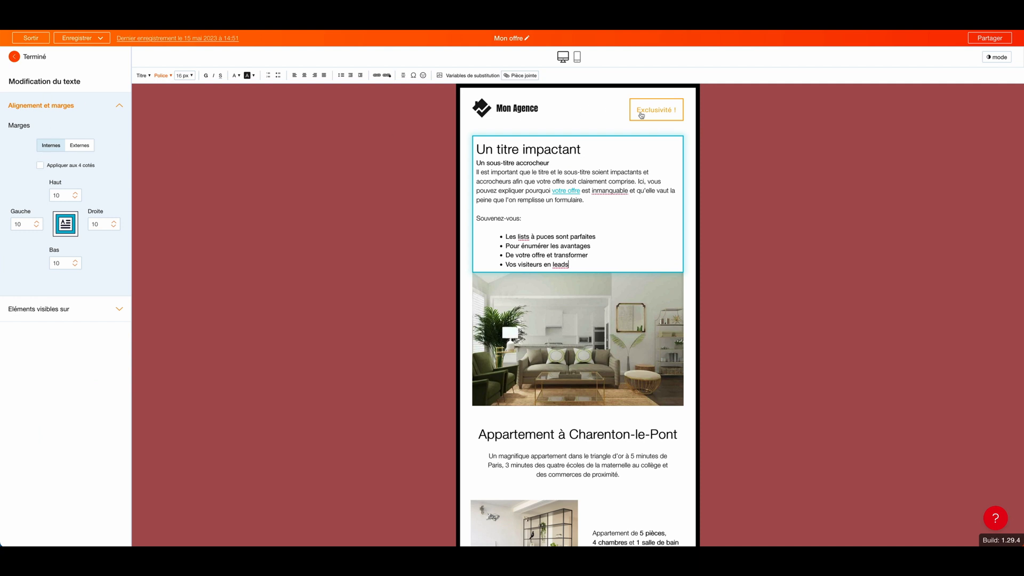
pyautogui.click(15, 56)
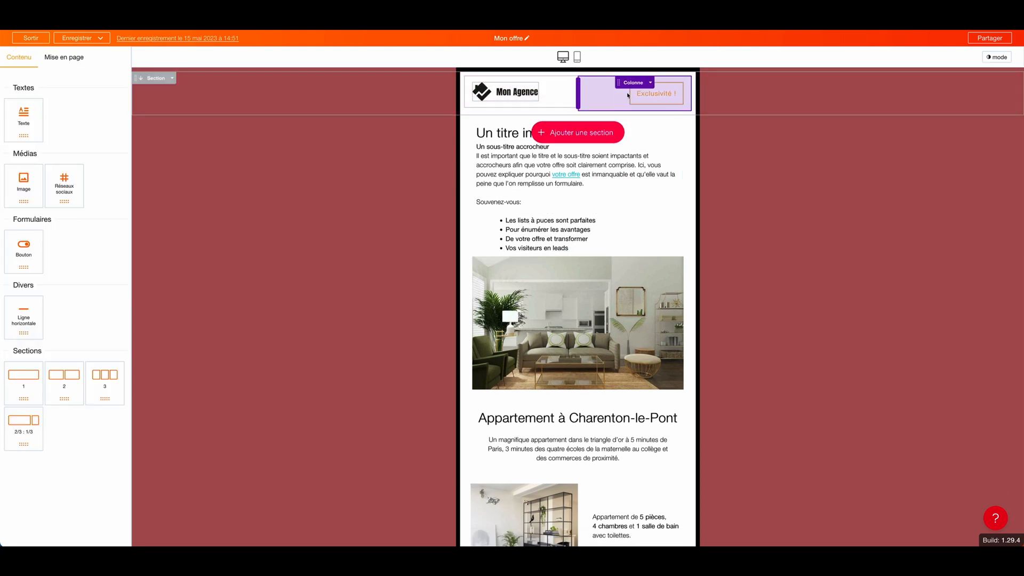
pyautogui.click(661, 128)
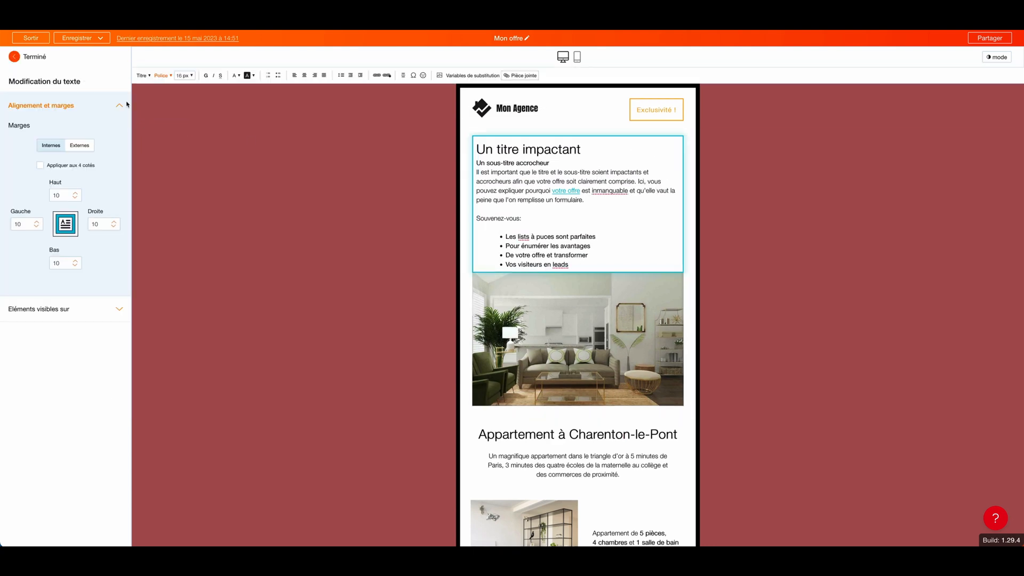
pyautogui.click(15, 59)
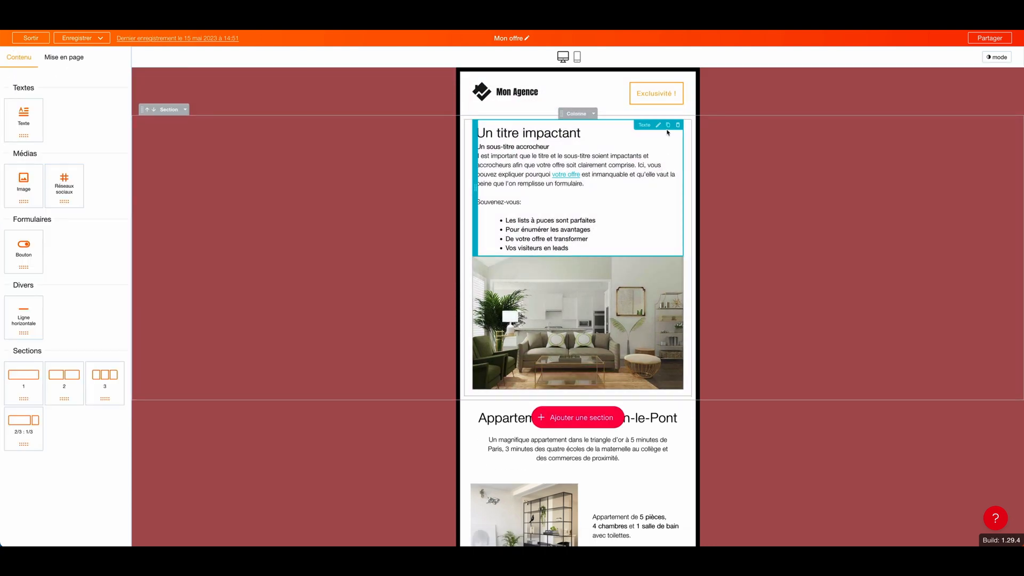
# Duplicate the text block above the living-room photo and delete both copies
pyautogui.click(668, 126)
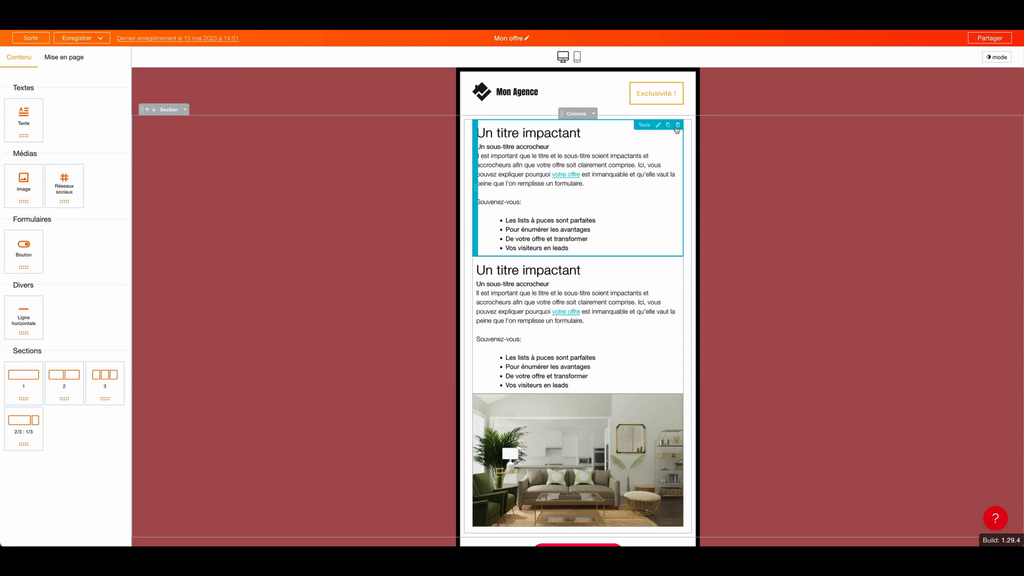
pyautogui.click(678, 126)
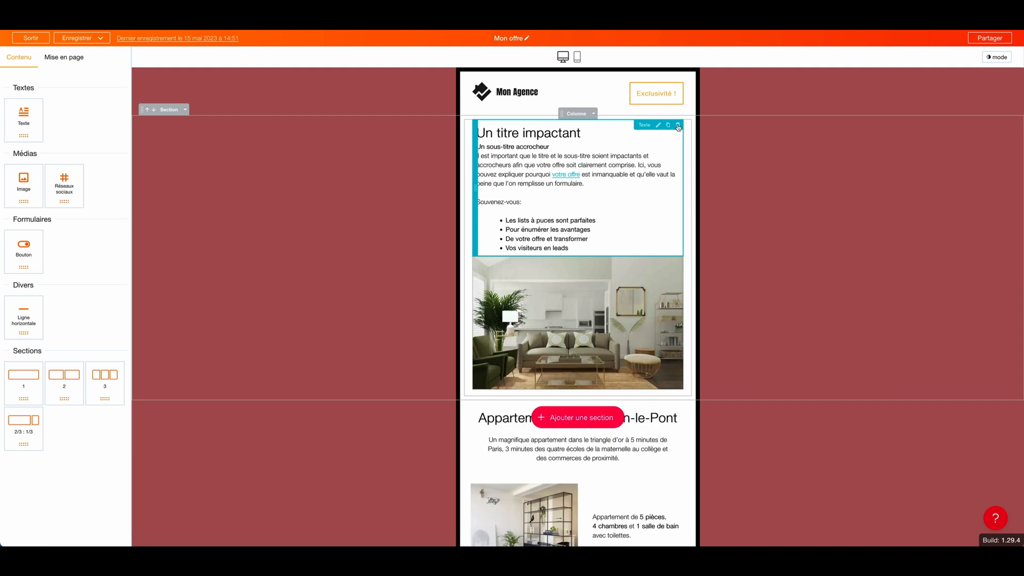
pyautogui.click(678, 126)
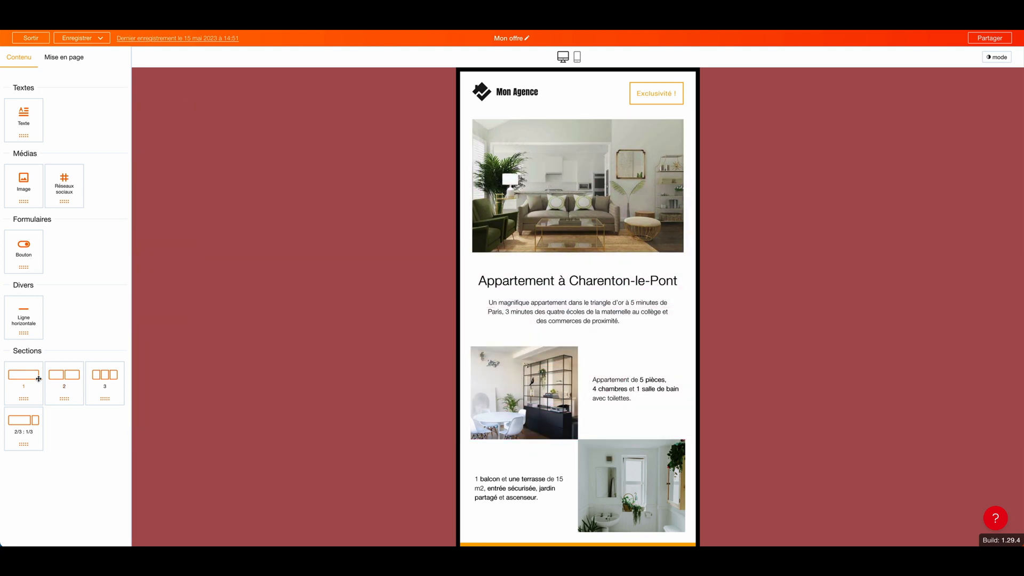
# Insert a two-column section below the apartment description, with an image block above a text block in its first column
pyautogui.moveTo(78, 375); pyautogui.dragTo(505, 335)
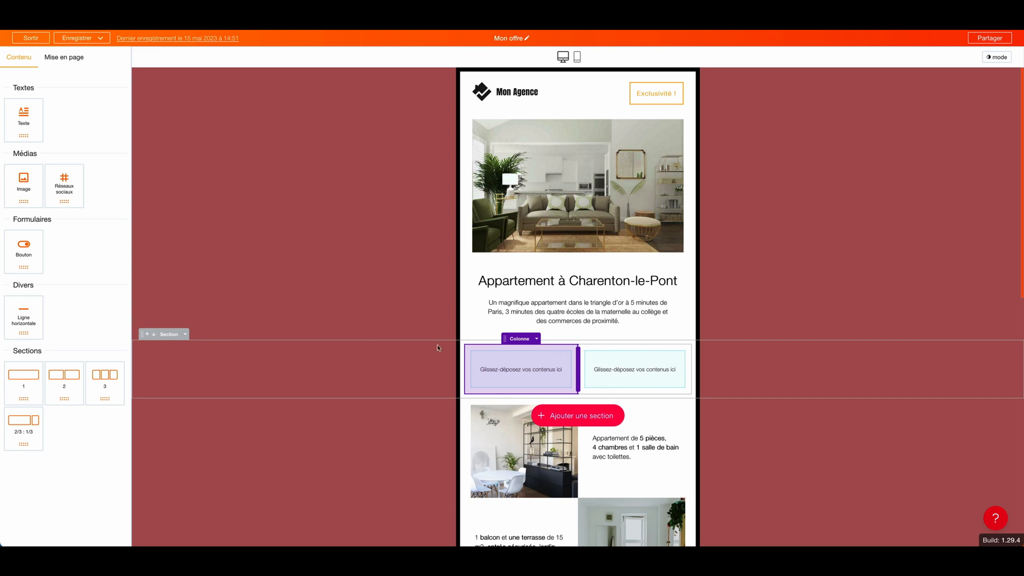
pyautogui.moveTo(24, 122); pyautogui.dragTo(538, 368)
pyautogui.moveTo(23, 179); pyautogui.dragTo(529, 354)
pyautogui.scroll(-3, 549, 373)
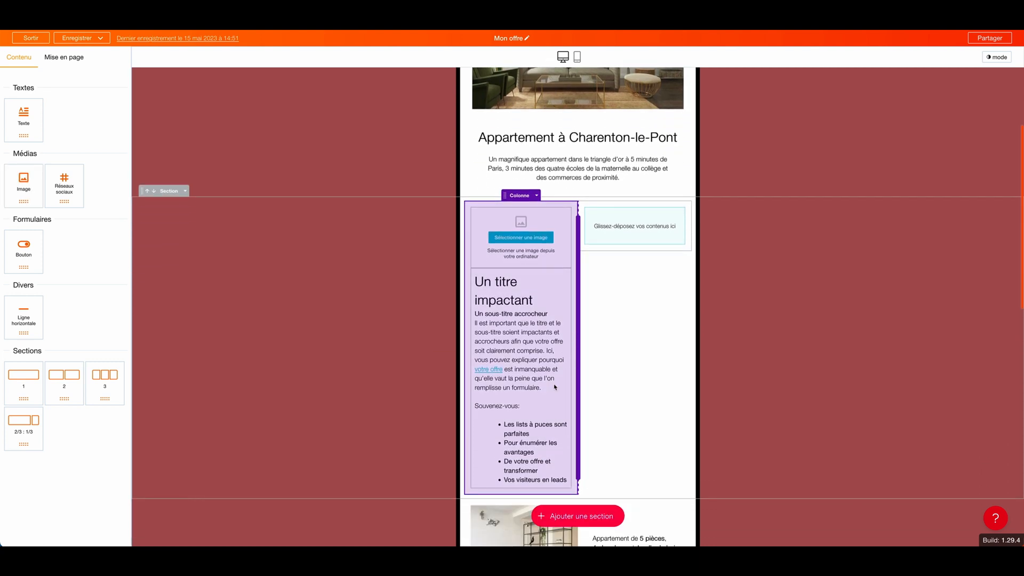
# Delete the new text block's content from "accrocheurs afin que votre offre" through the end of the bullet list
pyautogui.click(567, 388)
pyautogui.moveTo(486, 366); pyautogui.dragTo(564, 492)
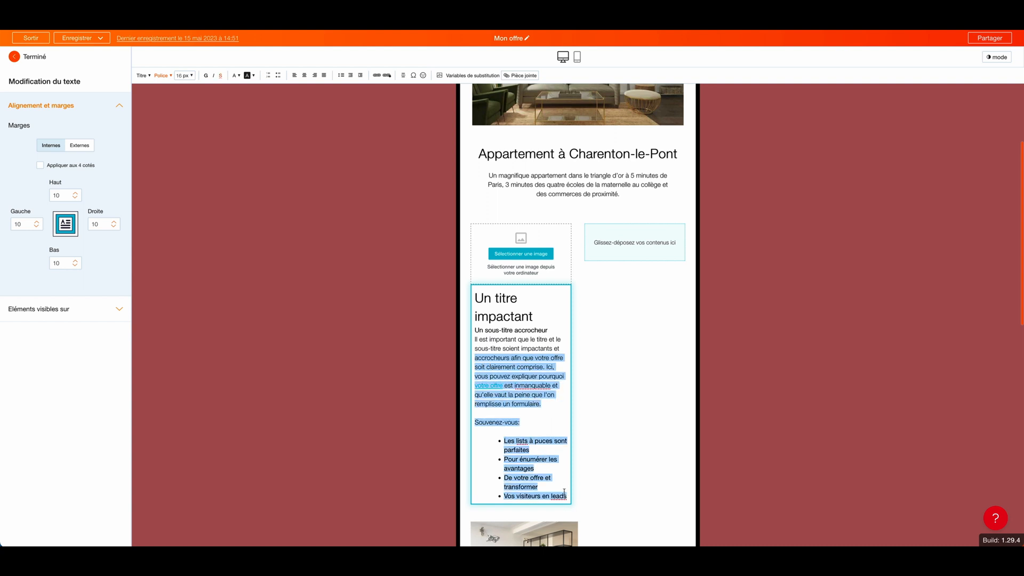
pyautogui.press('BackSpace')
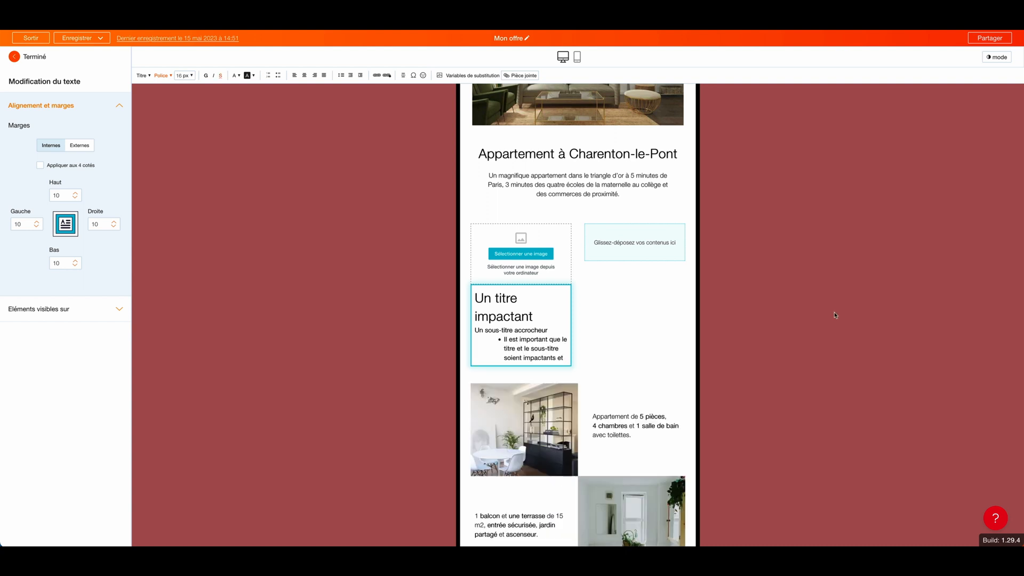
pyautogui.click(826, 328)
# Duplicate the image-and-text column twice in the section below the apartment description, and delete the section's empty column
pyautogui.click(604, 223)
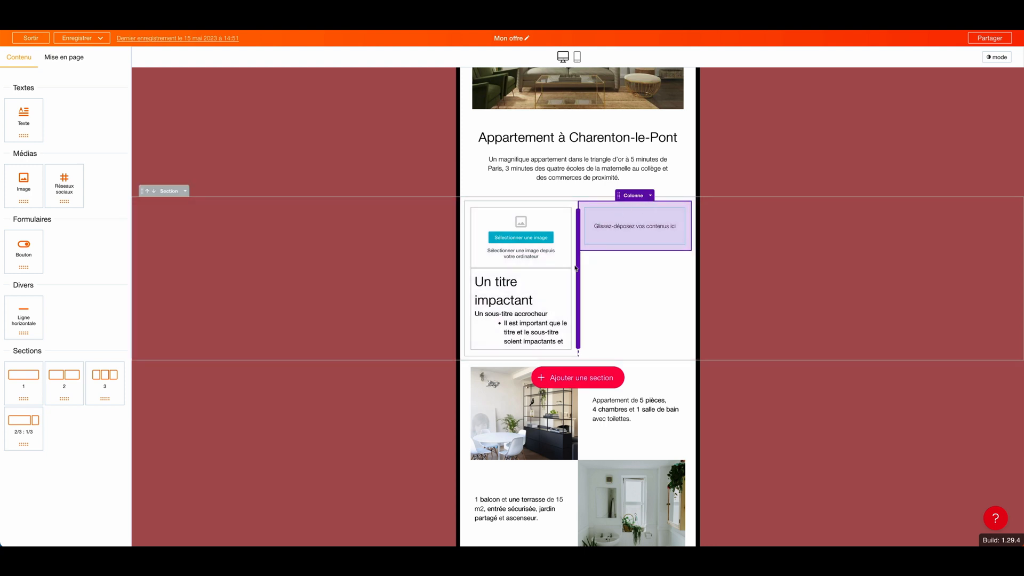
pyautogui.click(544, 205)
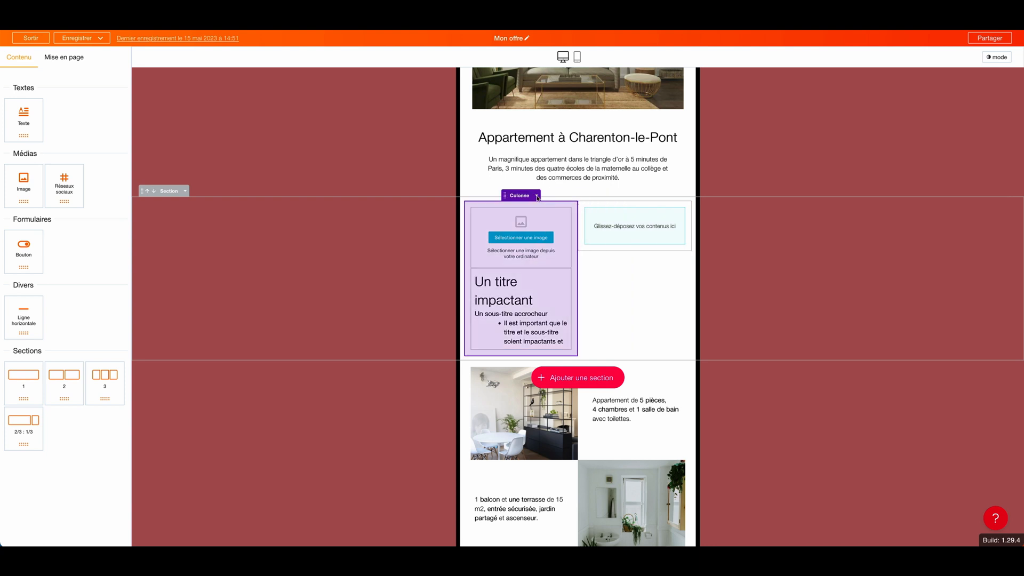
pyautogui.click(537, 197)
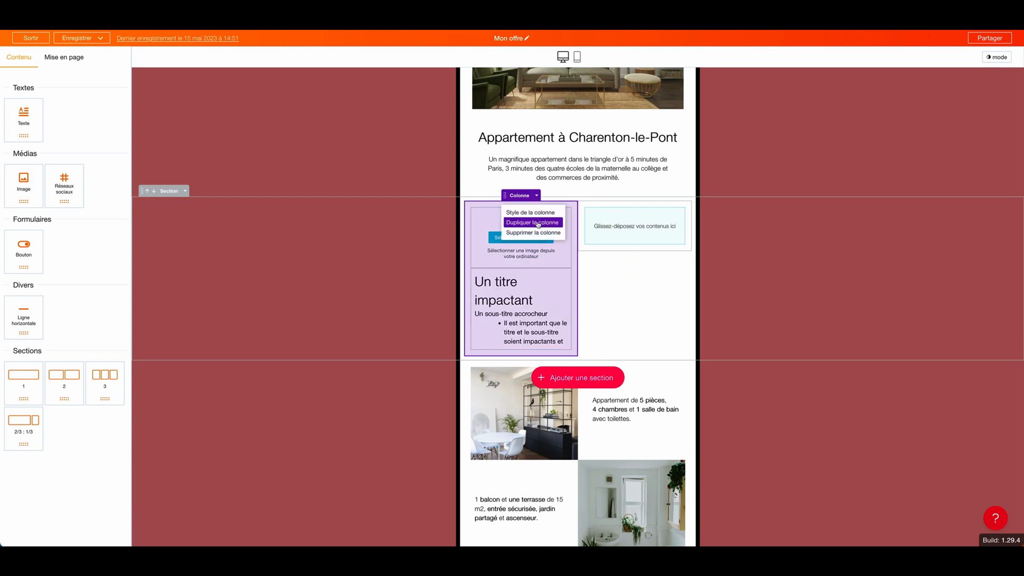
pyautogui.click(538, 225)
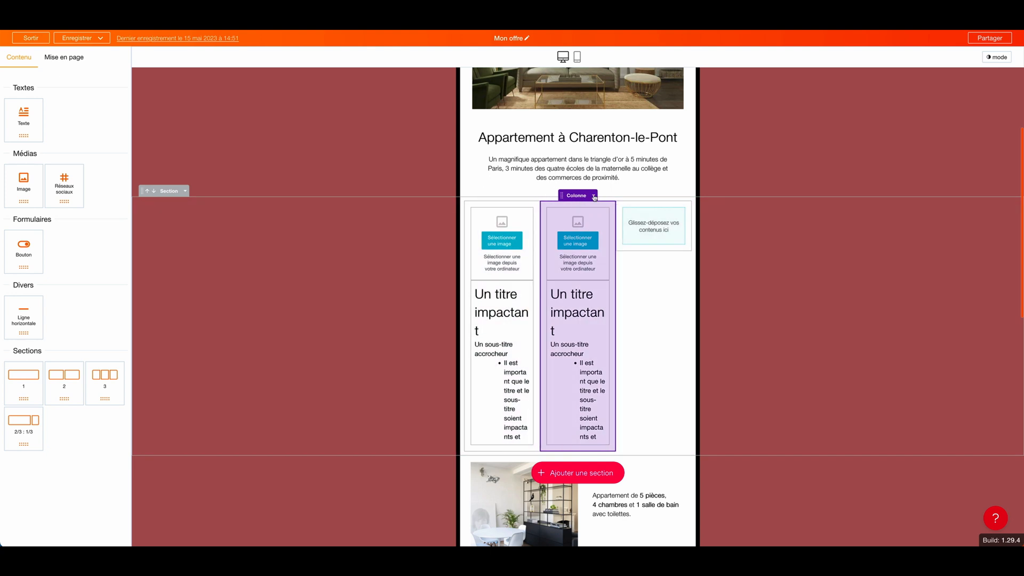
pyautogui.click(593, 195)
pyautogui.click(605, 222)
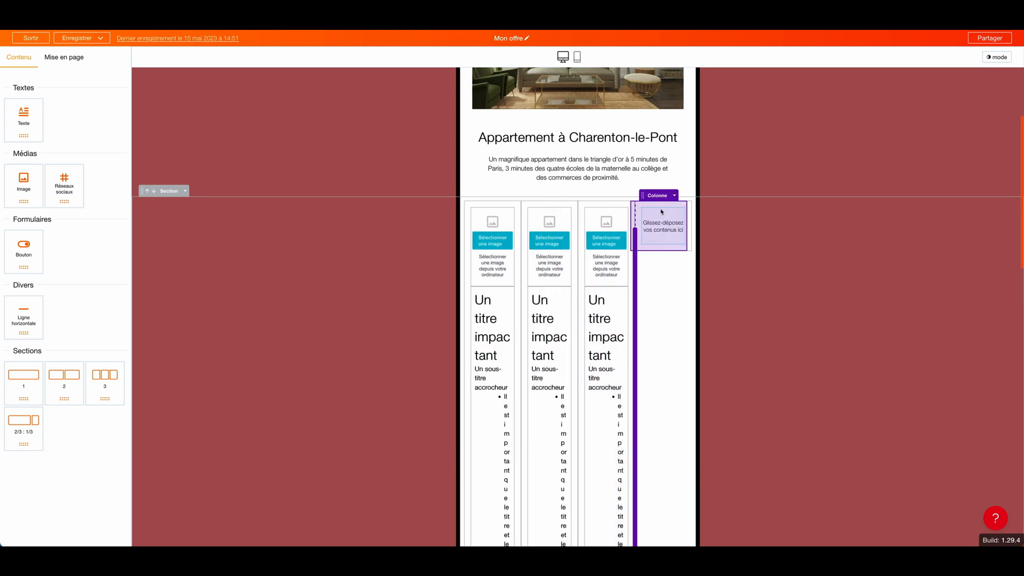
pyautogui.click(679, 198)
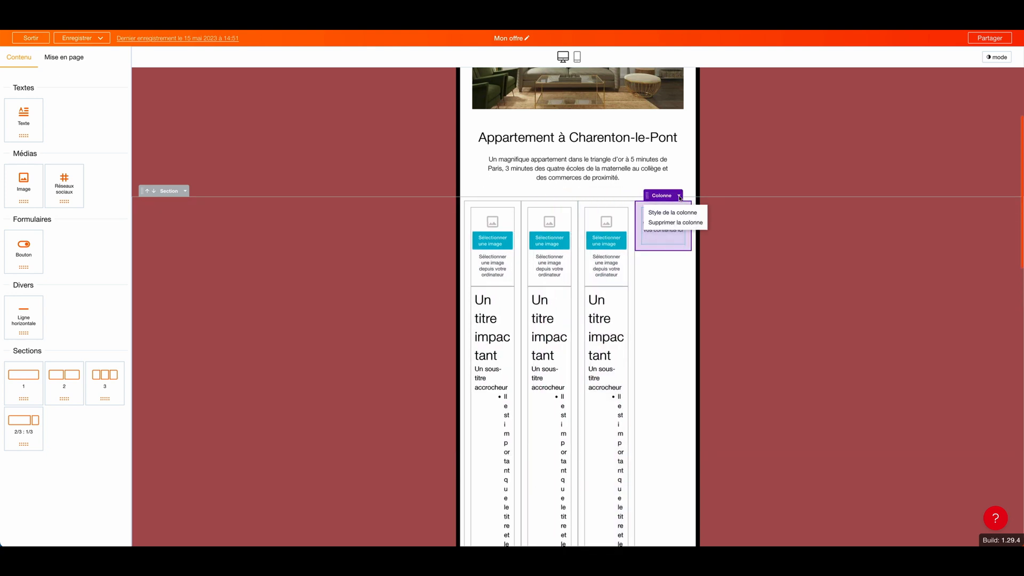
pyautogui.click(671, 223)
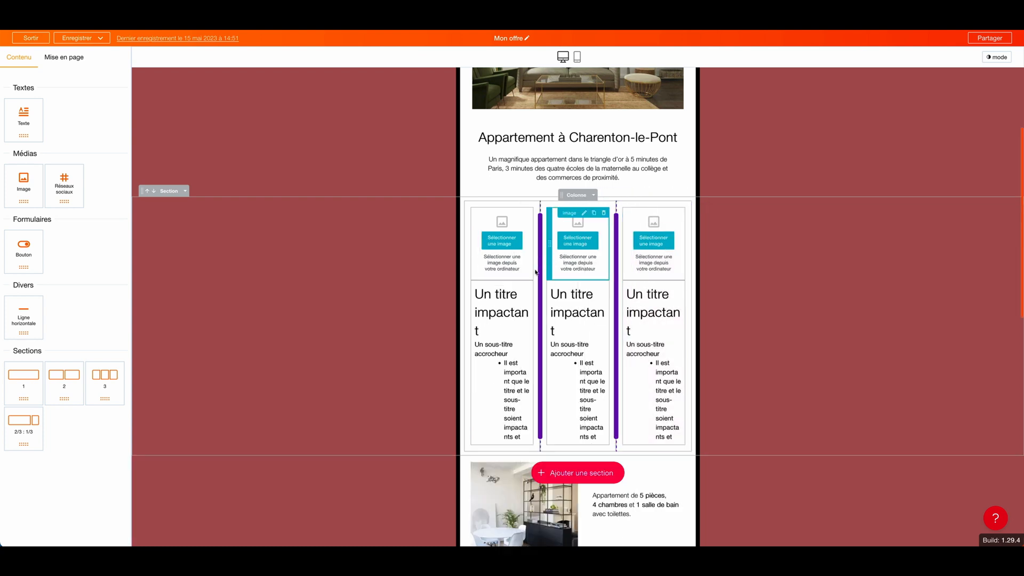
# Widen the section's first column at the expense of the middle one, and try to move the first image block
pyautogui.moveTo(542, 270)
pyautogui.mouseDown()
pyautogui.moveTo(530, 270)
pyautogui.moveTo(568, 271)
pyautogui.moveTo(538, 270)
pyautogui.moveTo(554, 270)
pyautogui.mouseUp()
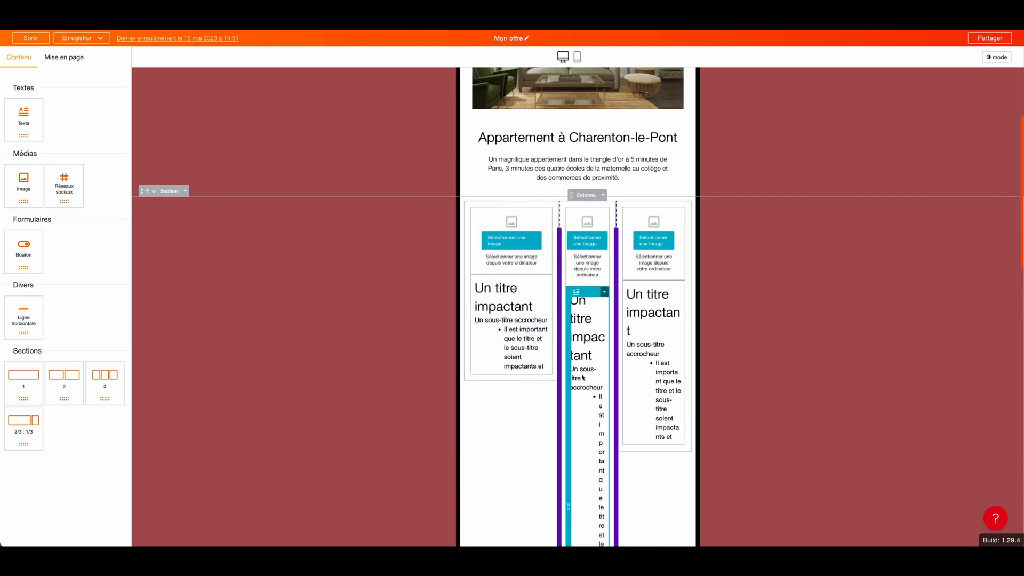
pyautogui.scroll(1, 498, 260)
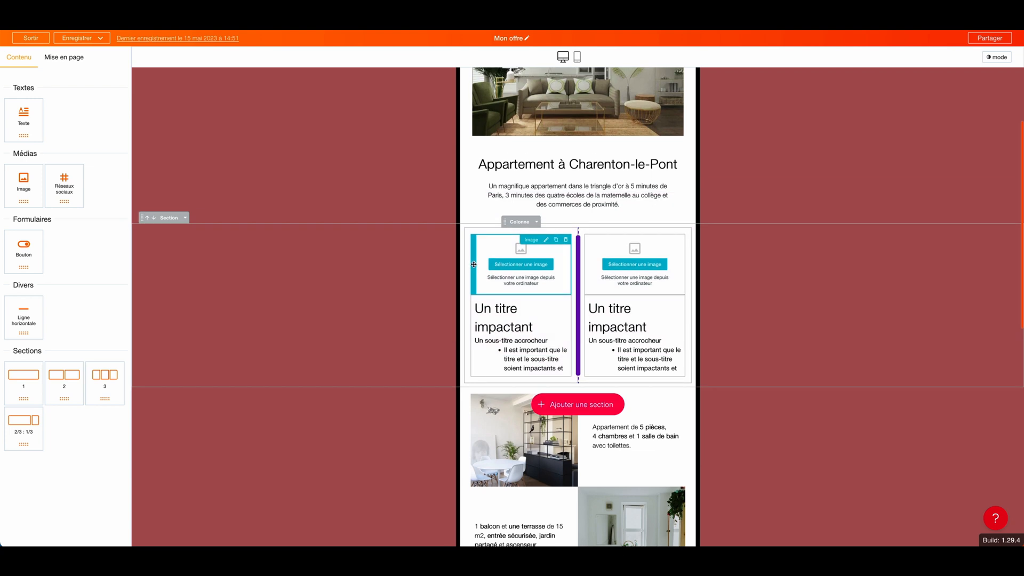
pyautogui.moveTo(474, 264)
pyautogui.mouseDown()
pyautogui.moveTo(528, 235)
pyautogui.moveTo(475, 331)
pyautogui.moveTo(506, 192)
pyautogui.moveTo(475, 251)
pyautogui.moveTo(477, 271)
pyautogui.mouseUp()
# Insert an empty three-column section between the bathroom photo row and the orange "L'avis de votre agent" section
pyautogui.scroll(-5, 482, 272)
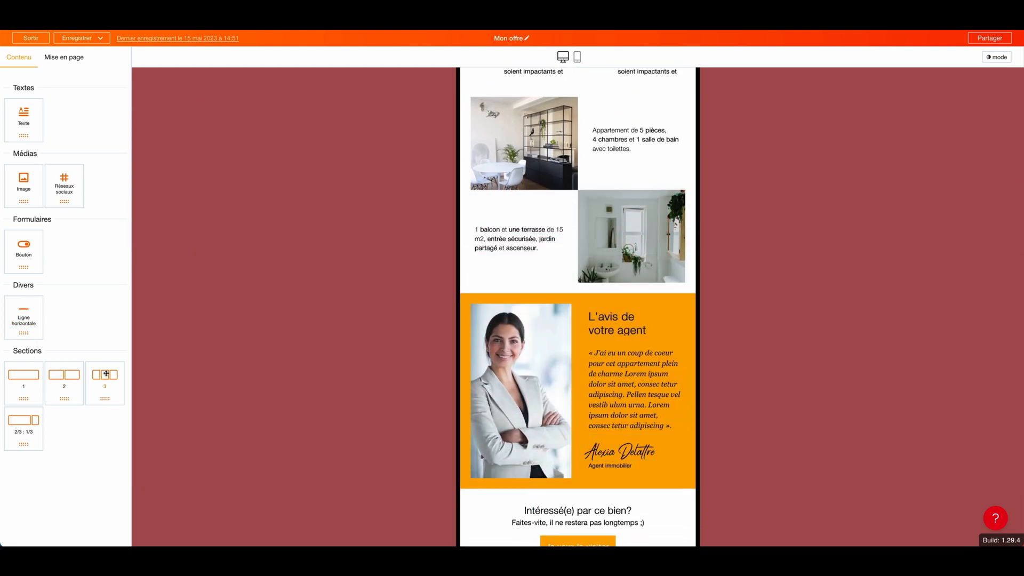
pyautogui.moveTo(103, 369); pyautogui.dragTo(524, 295)
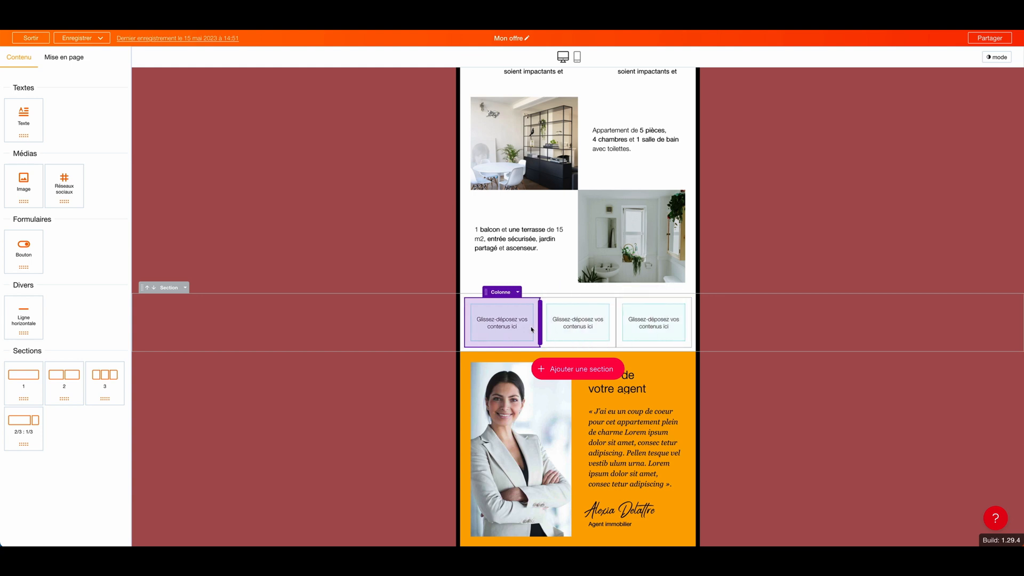
pyautogui.scroll(3, 532, 329)
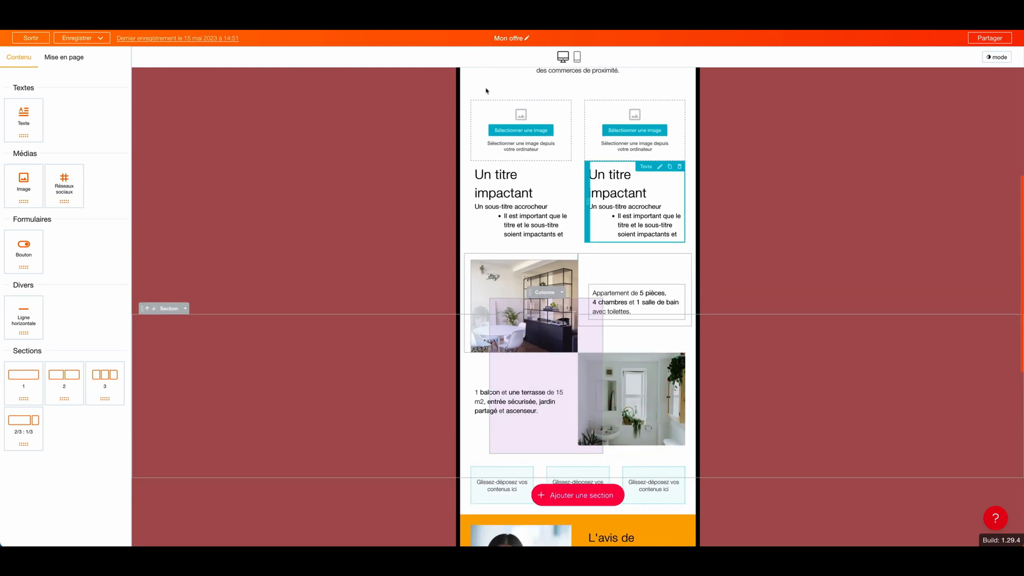
# Check the whole email layout in the mobile preview and return to the desktop view
pyautogui.click(577, 58)
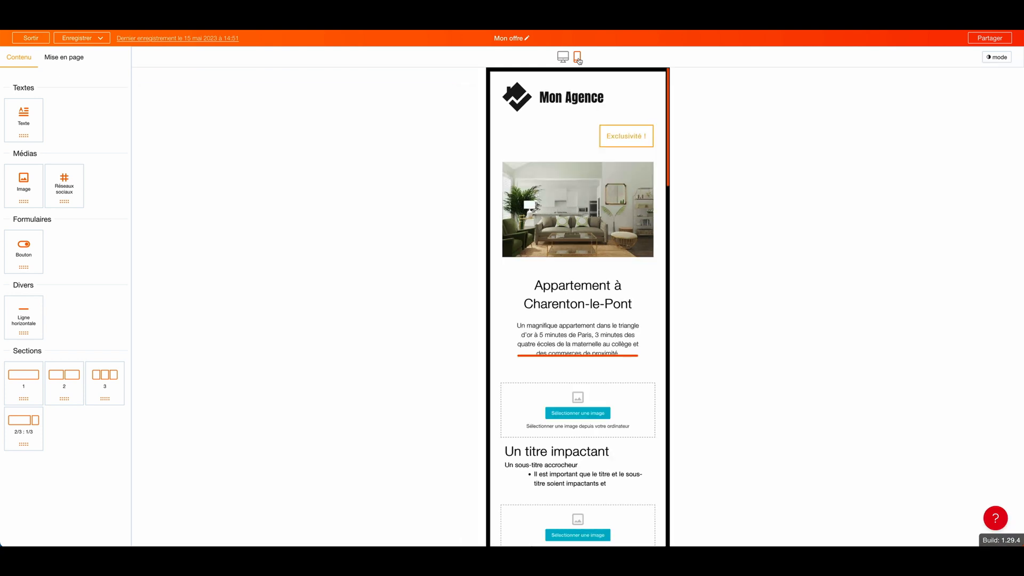
pyautogui.scroll(-3, 580, 174)
pyautogui.scroll(-2, 580, 174)
pyautogui.scroll(5, 580, 175)
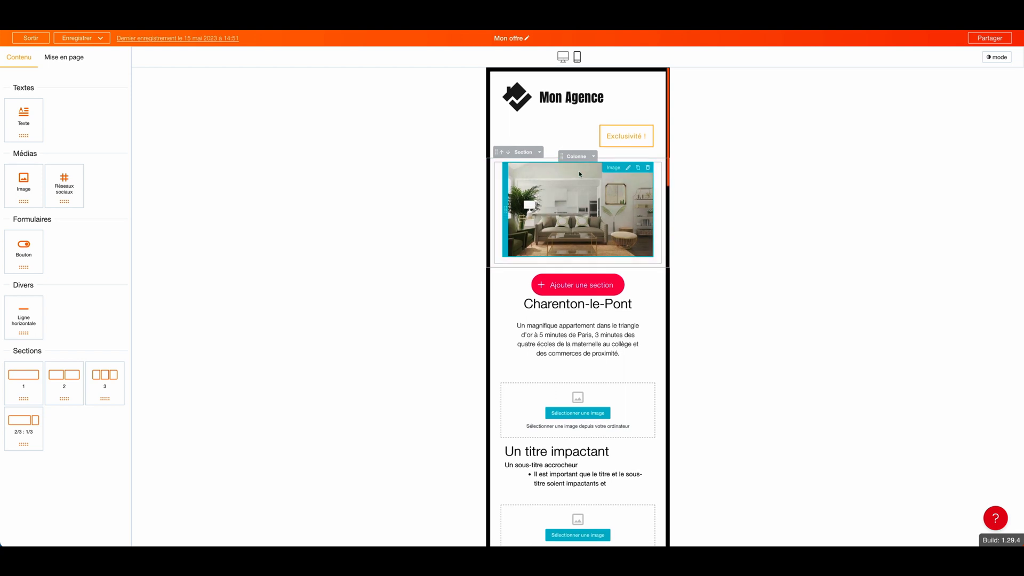
pyautogui.click(563, 57)
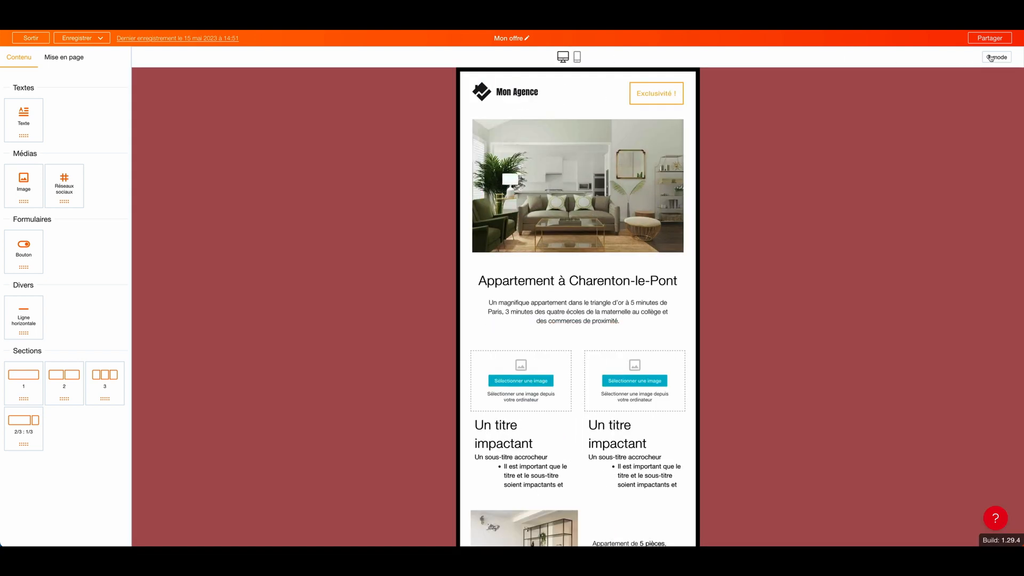
# Switch the editor to dark mode, and view the campaign's share link without copying it
pyautogui.click(990, 59)
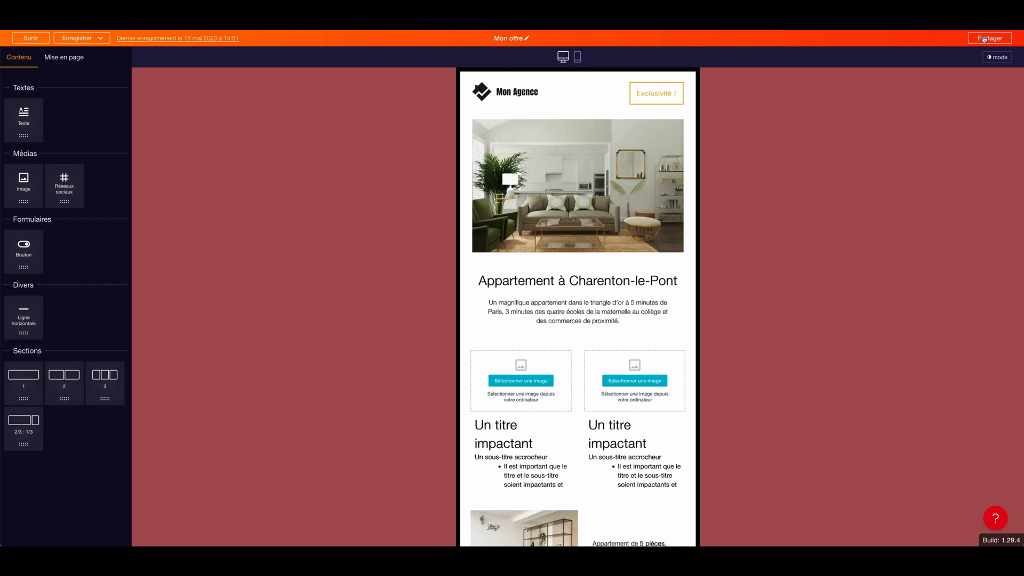
pyautogui.click(984, 39)
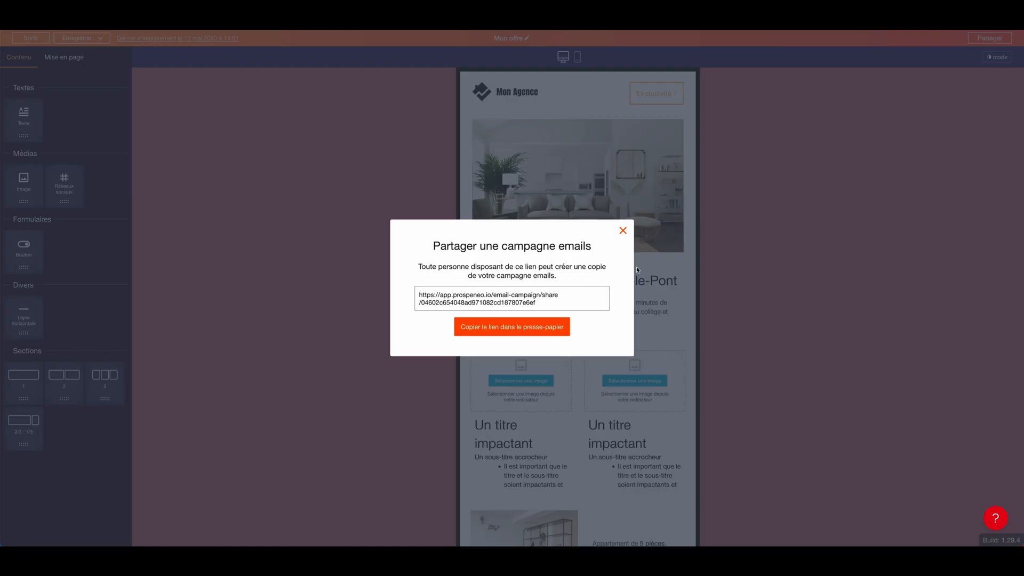
pyautogui.moveTo(558, 307); pyautogui.dragTo(412, 299)
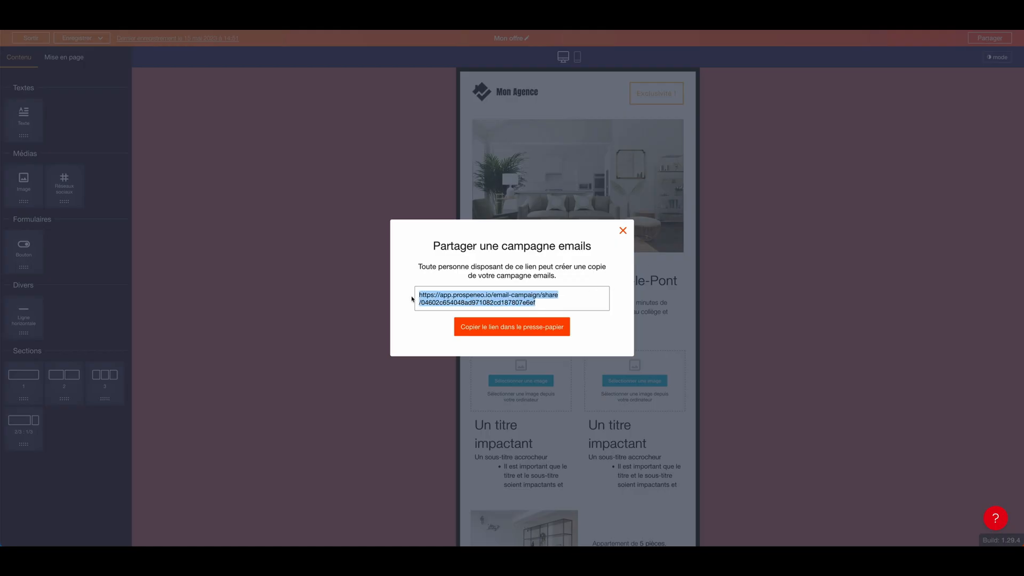
pyautogui.click(623, 231)
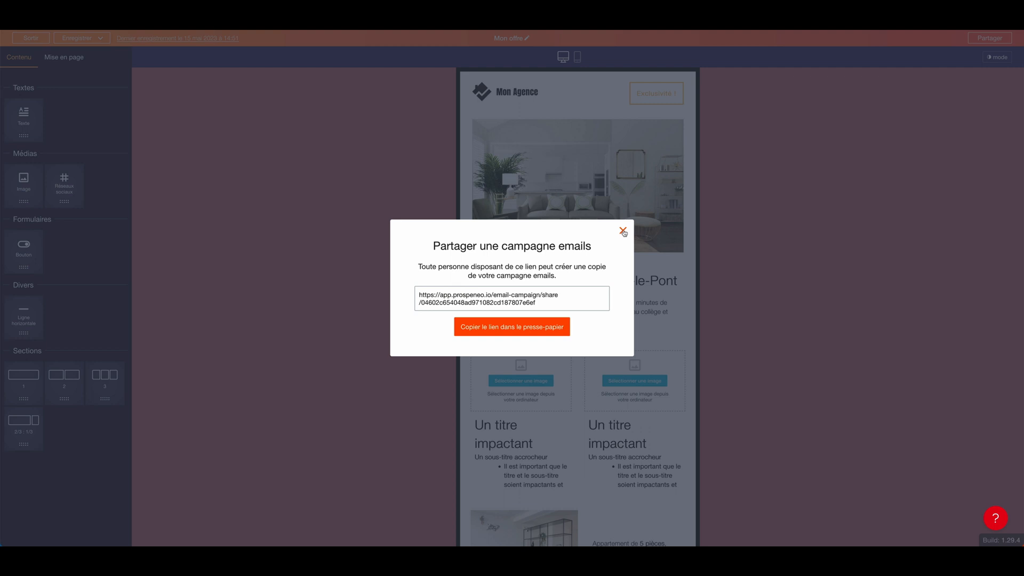
pyautogui.click(622, 232)
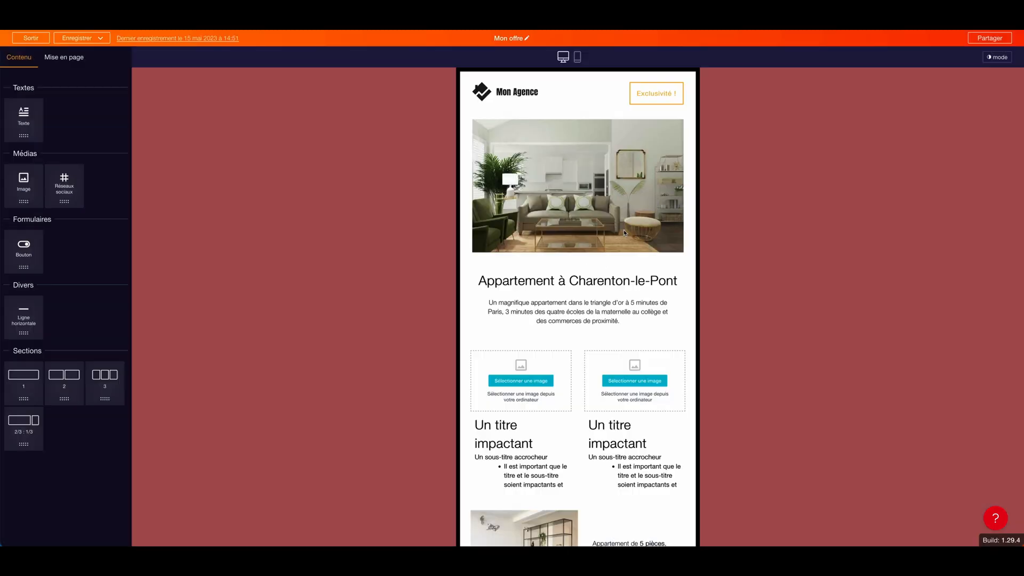
# Open the campaign's name for editing and cancel without changing it, and show the save options
pyautogui.click(527, 39)
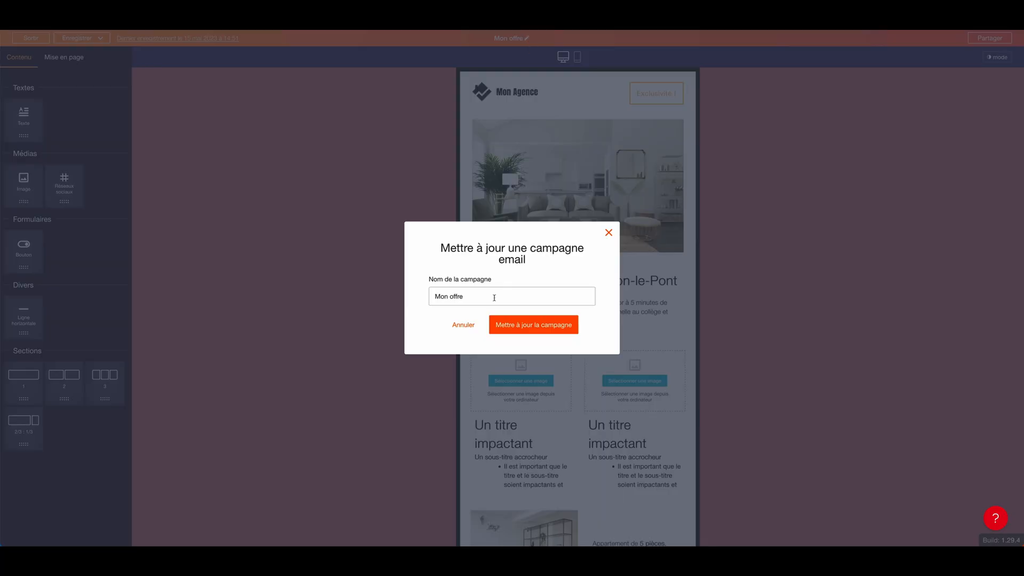
pyautogui.click(464, 325)
pyautogui.click(79, 37)
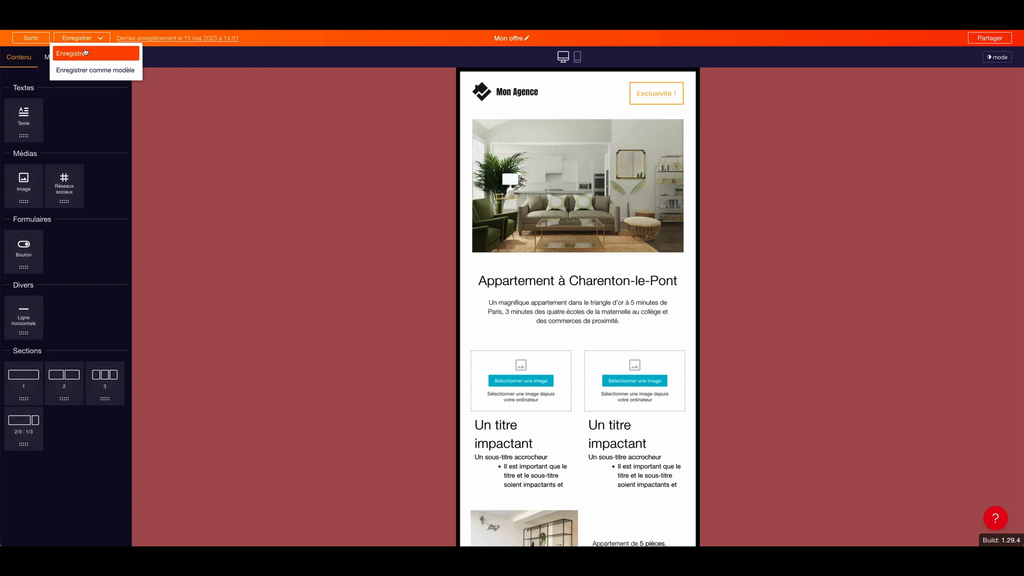